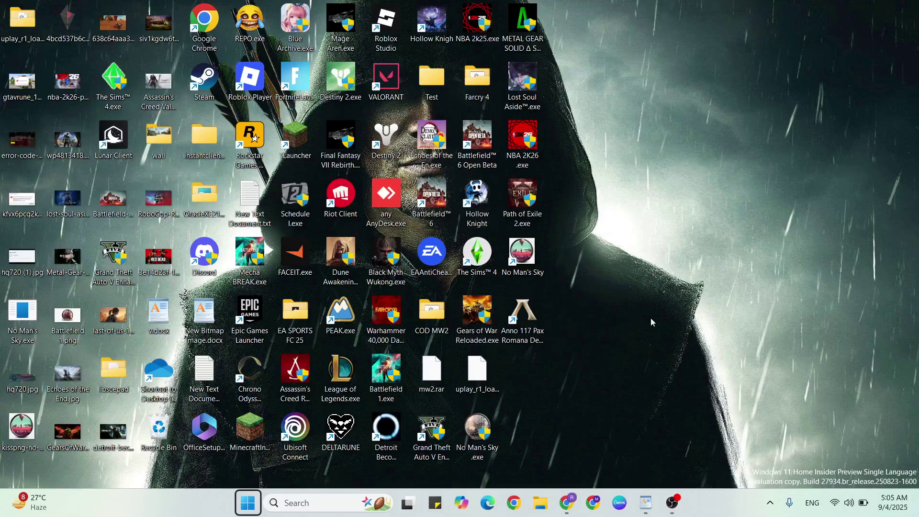
Step: Review the WordPad fix checklist, glance at the Start menu power options, then return to the desktop
click(646, 503)
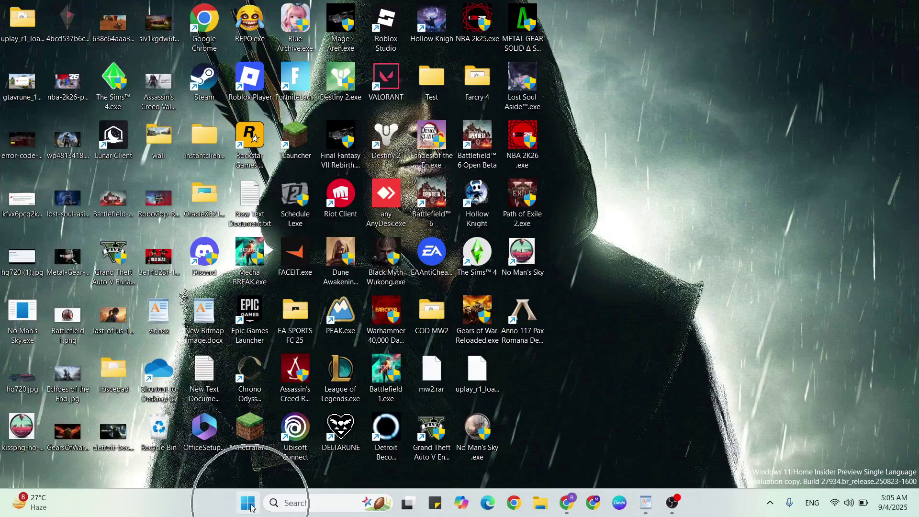
click(248, 503)
click(543, 461)
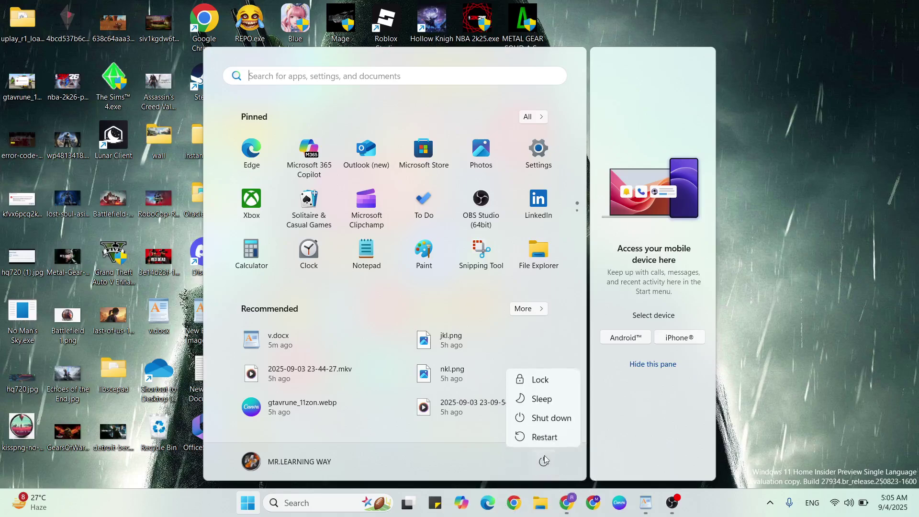
click(820, 330)
click(819, 330)
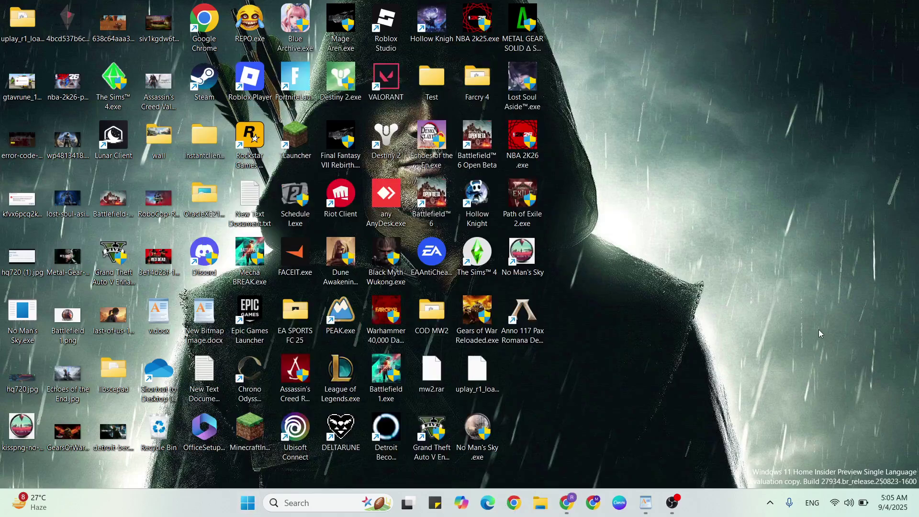
click(646, 503)
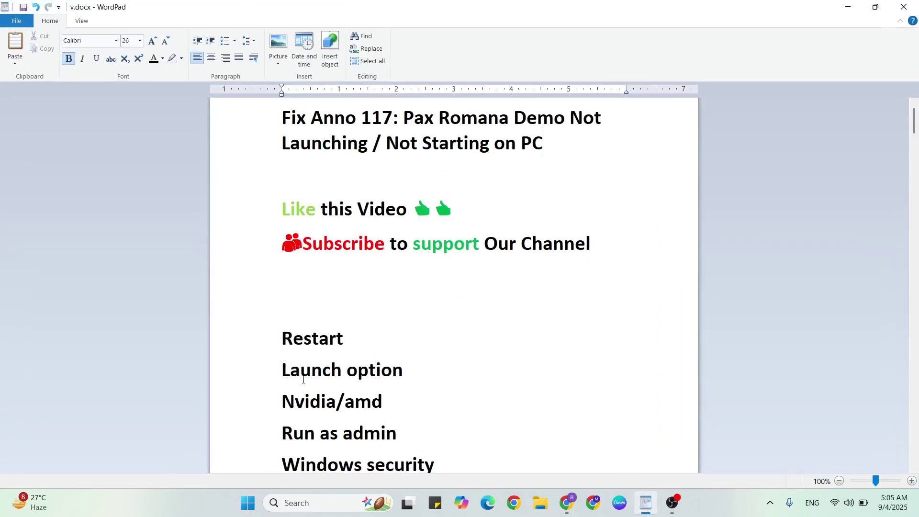
click(646, 503)
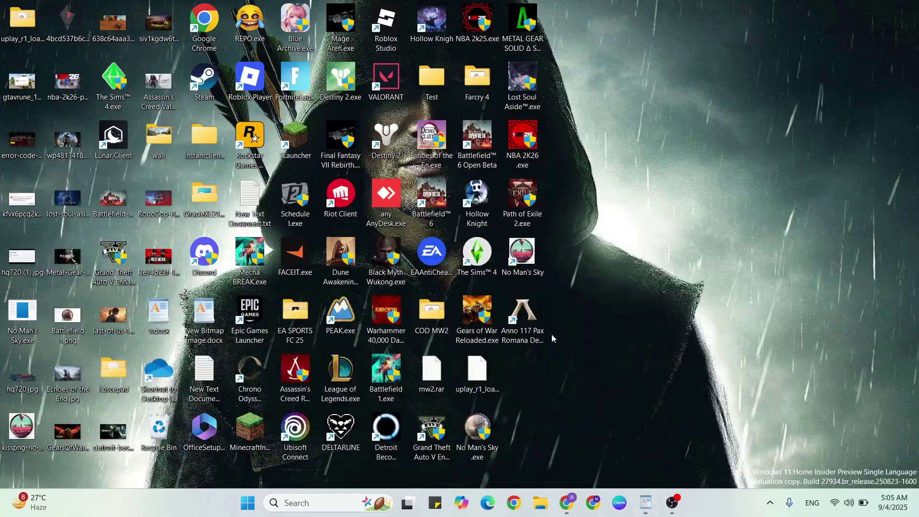
Step: Launch Steam and open the management menu of the Anno 117: Pax Romana Demo library page
double_click(248, 78)
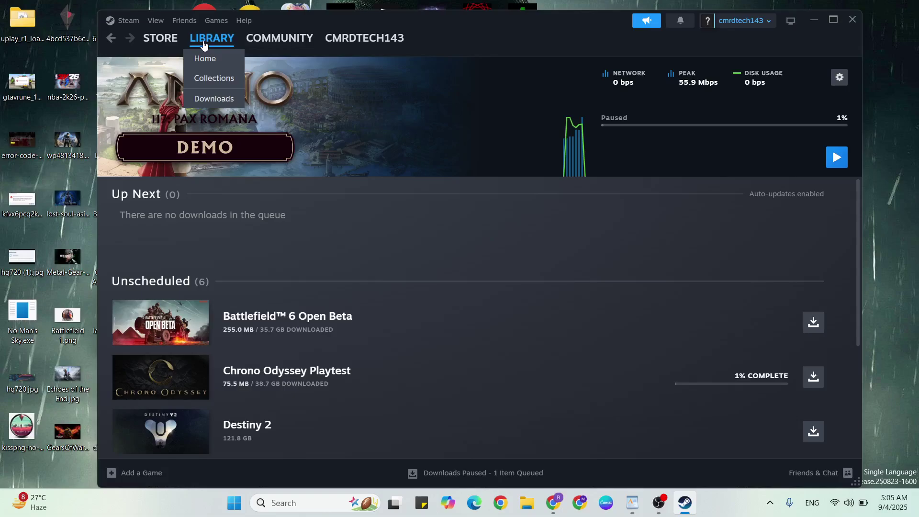
click(203, 43)
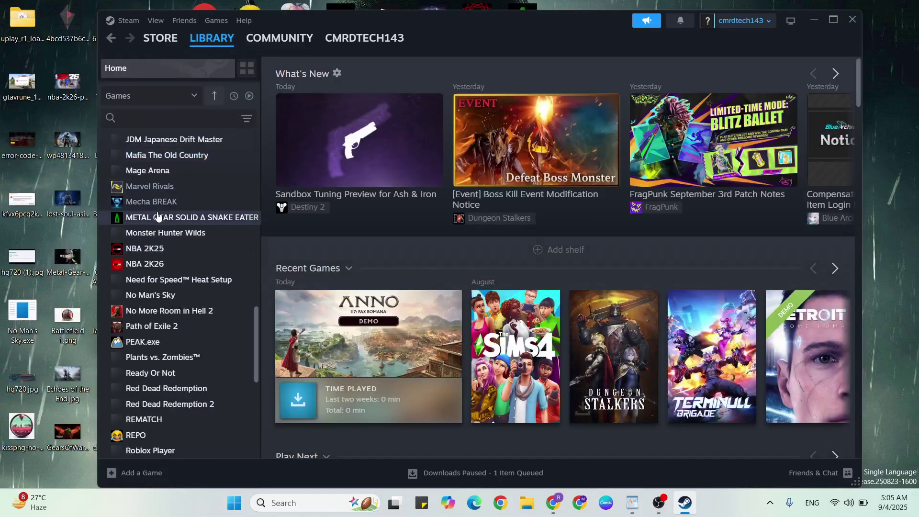
scroll(156, 329, up, 4)
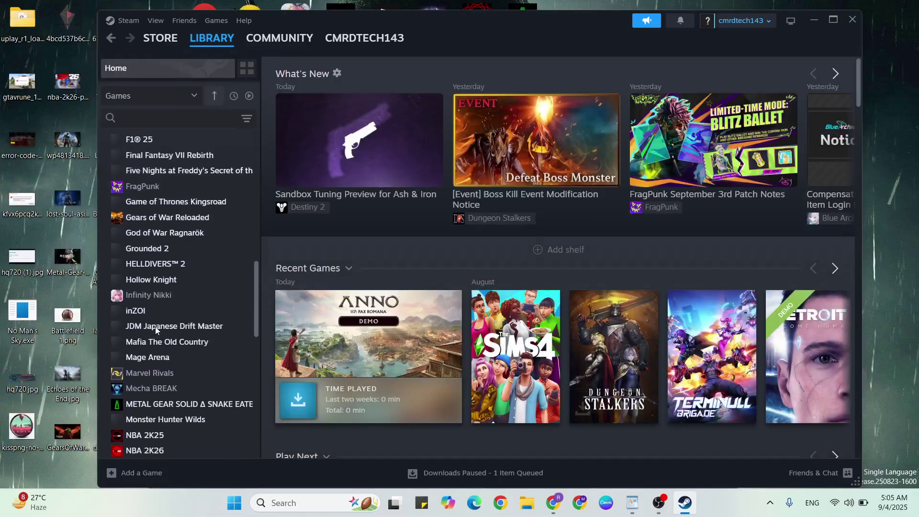
scroll(156, 328, up, 10)
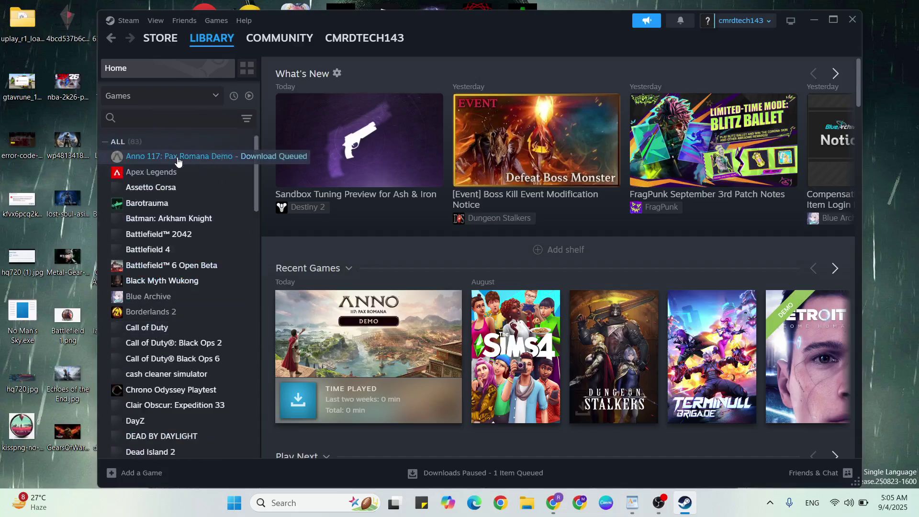
click(172, 156)
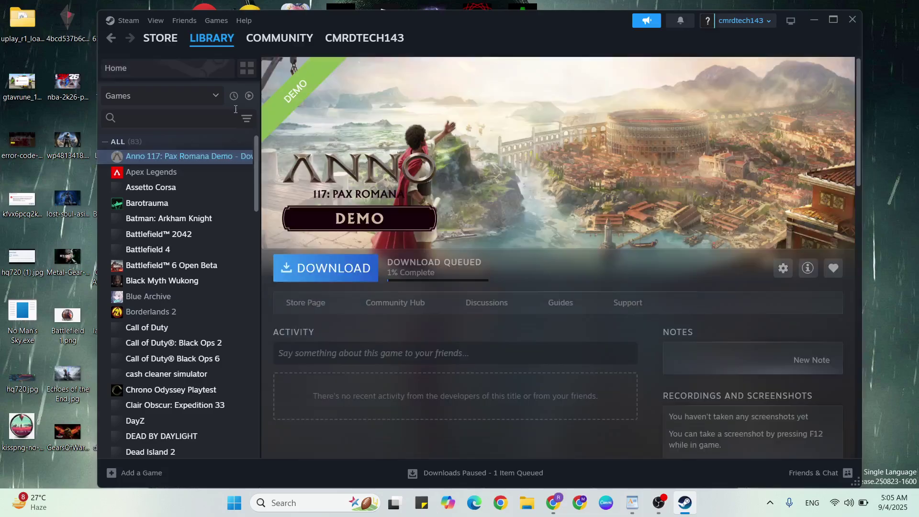
click(783, 269)
Step: Change the Anno 117 demo's Steam launch option from -dx11 to -d3d12, then close Properties
click(806, 348)
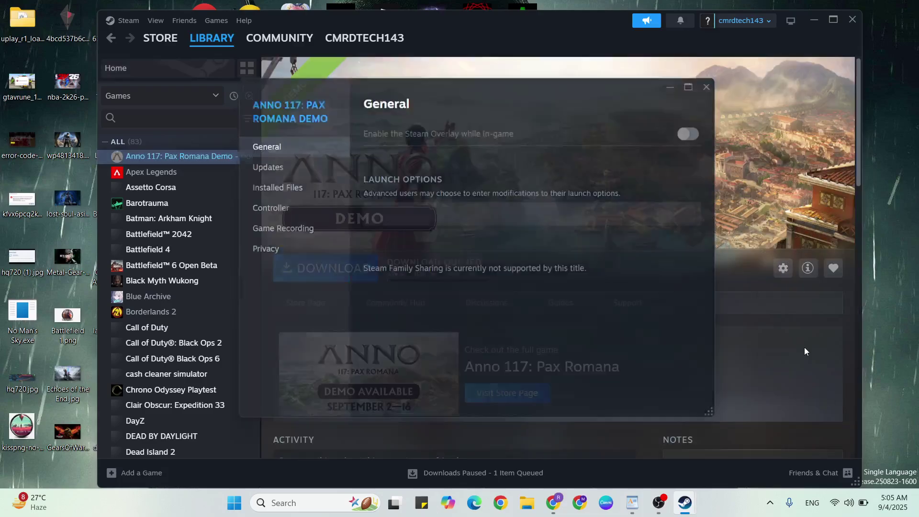
click(449, 224)
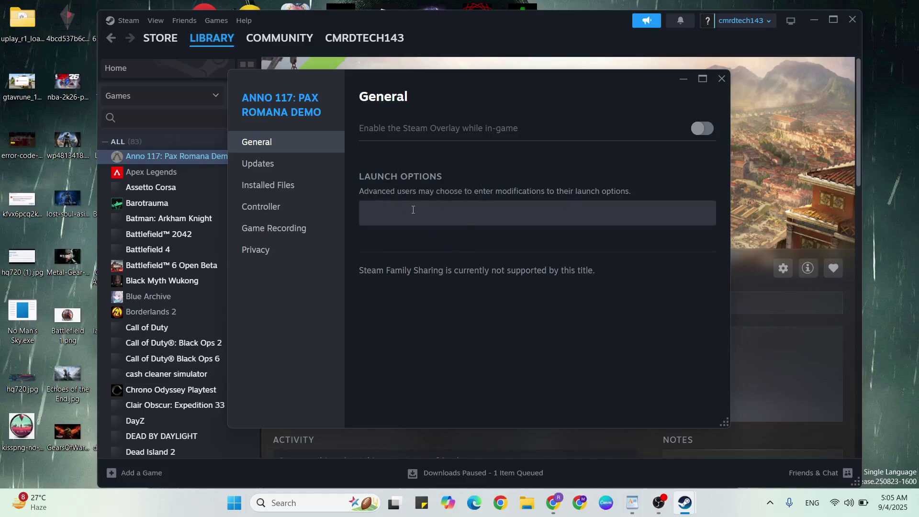
click(413, 210)
text(-dx11)
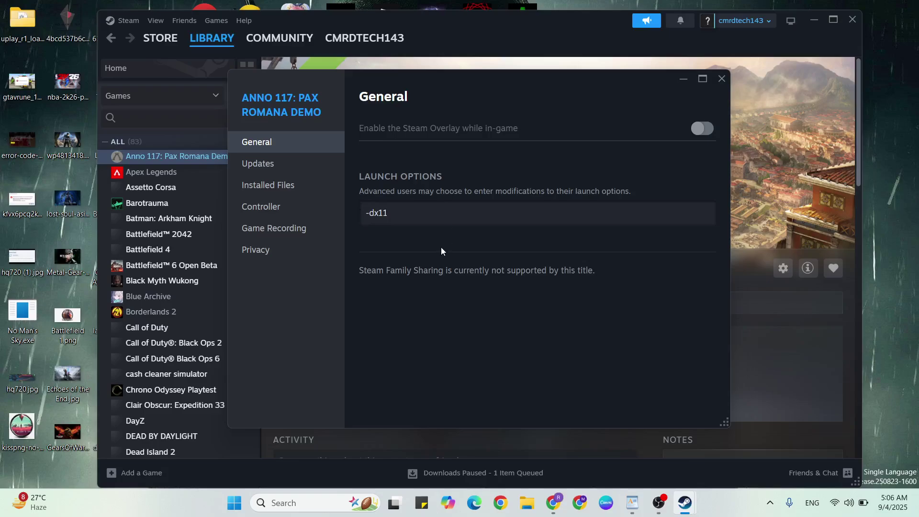
key(BackSpace)
key(BackSpace)
key(BackSpace)
text(3)
text(d12)
click(722, 78)
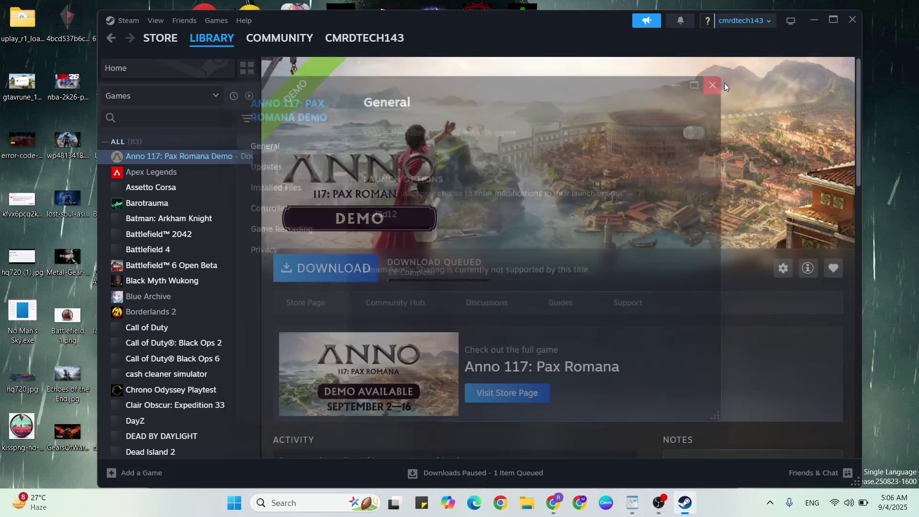
Step: Close Steam, check the WordPad checklist, and search Windows for 'nvidia'
click(853, 19)
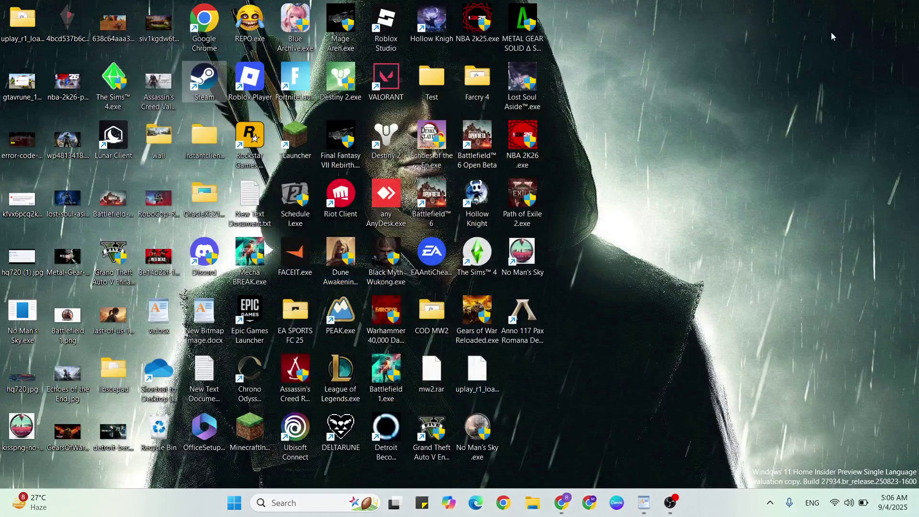
click(646, 503)
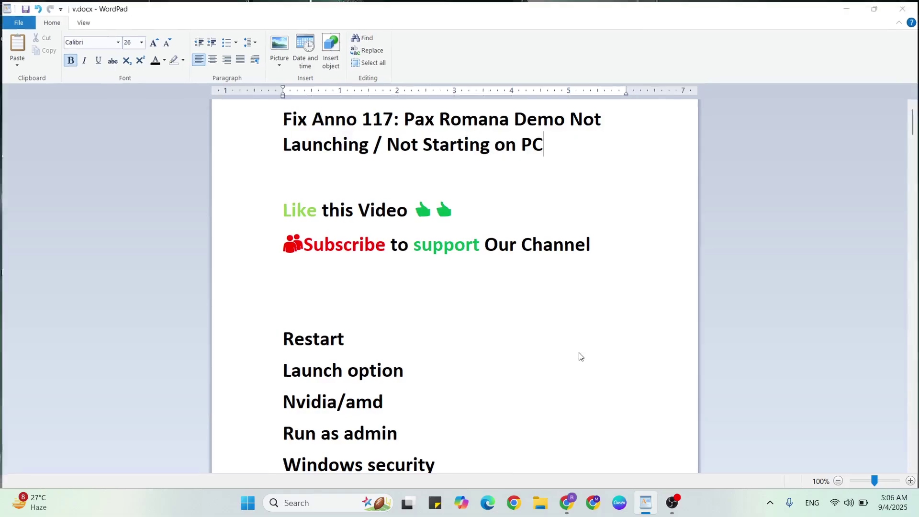
click(646, 503)
click(318, 506)
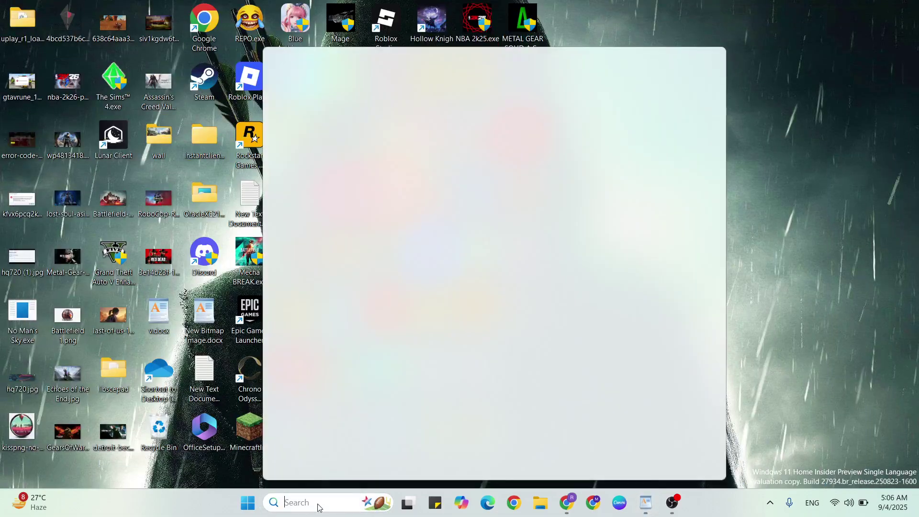
text(nvidia)
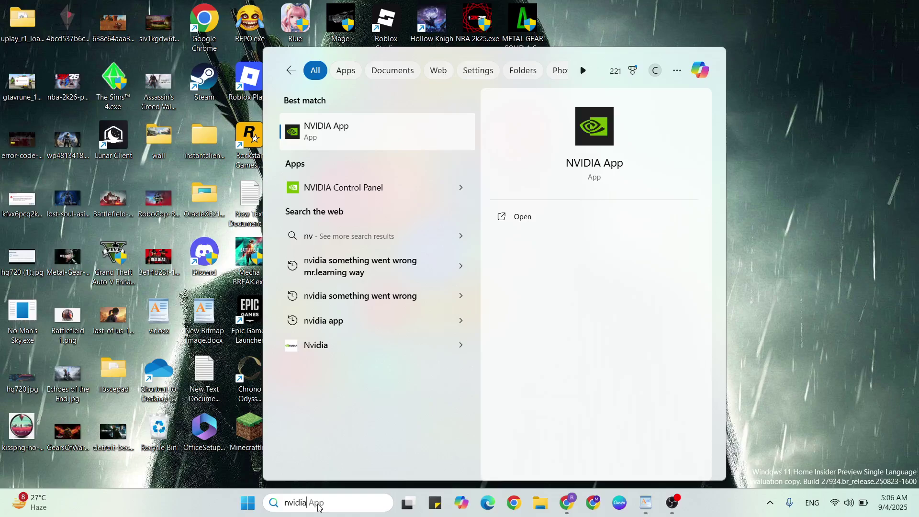
Step: In NVIDIA Control Panel, set the global Shader Cache Size to Unlimited and apply it
click(403, 195)
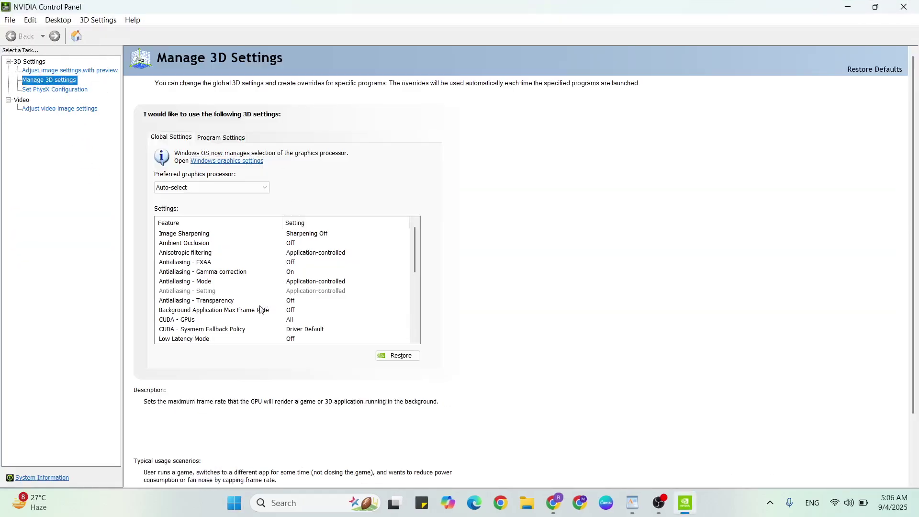
scroll(214, 300, down, 5)
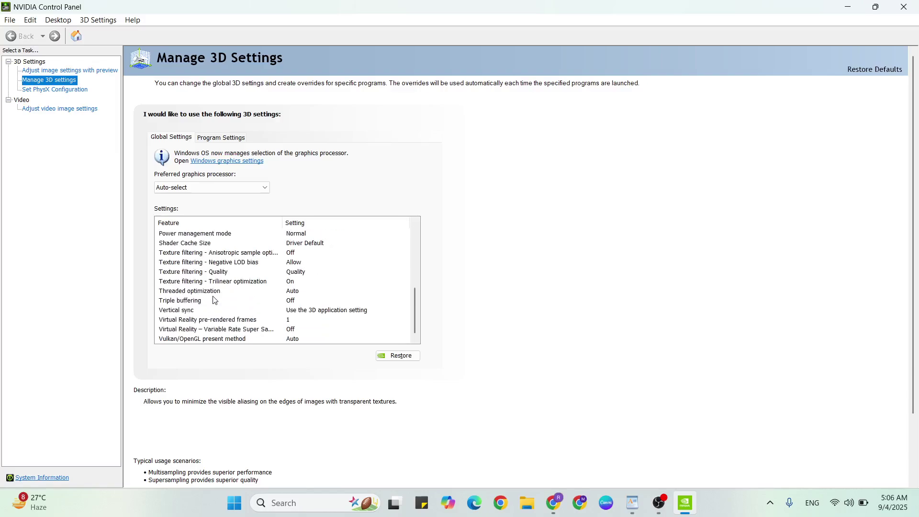
click(191, 242)
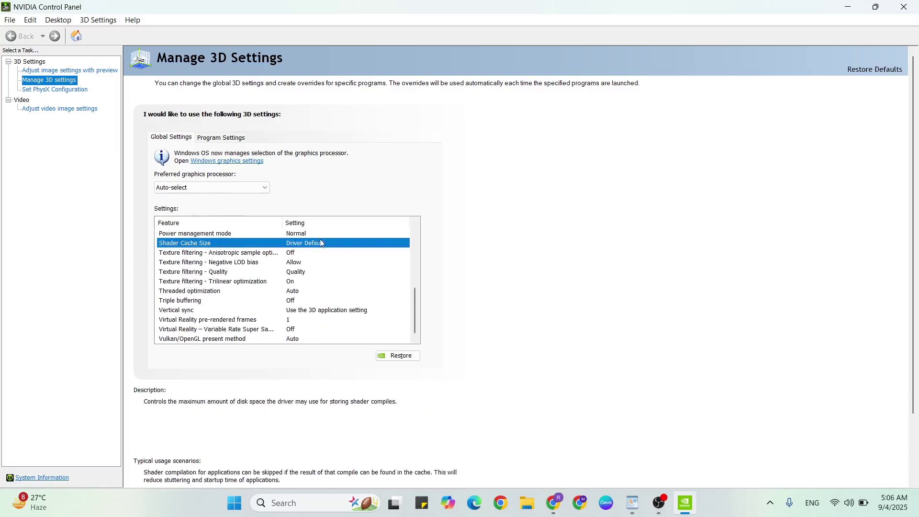
click(379, 245)
click(378, 244)
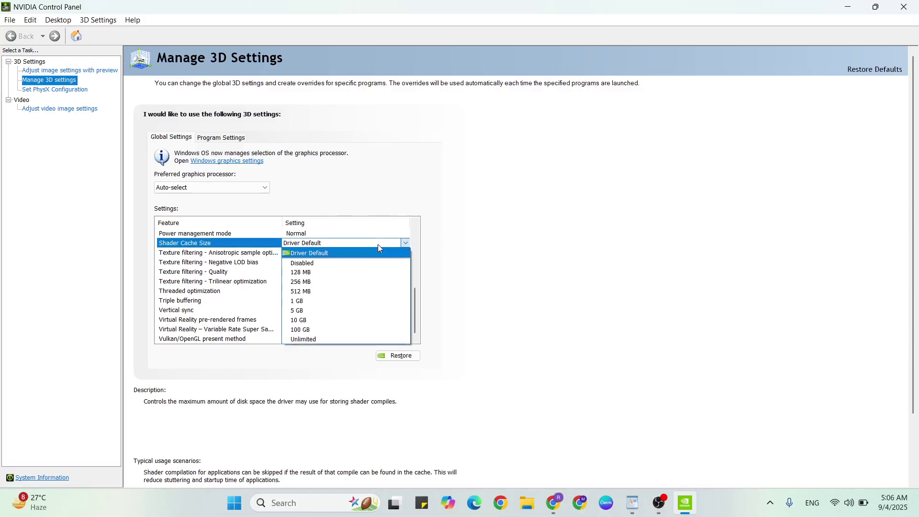
click(345, 342)
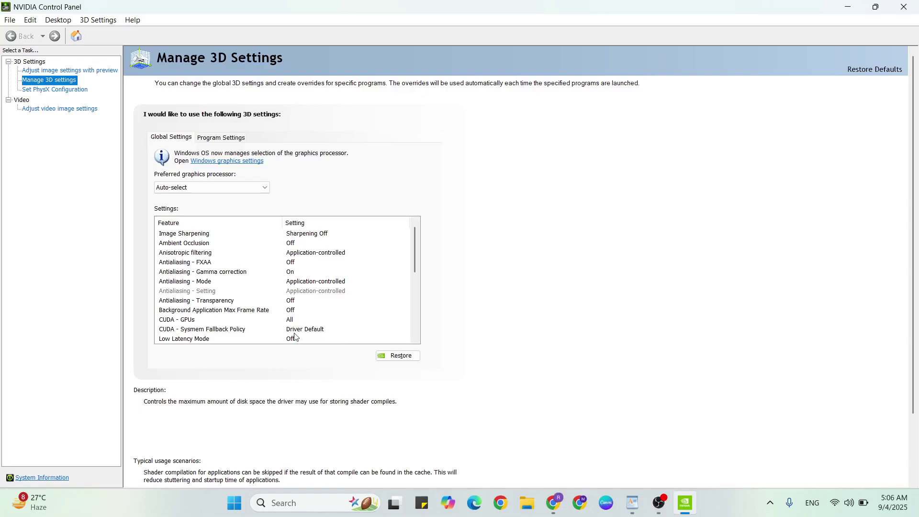
click(823, 475)
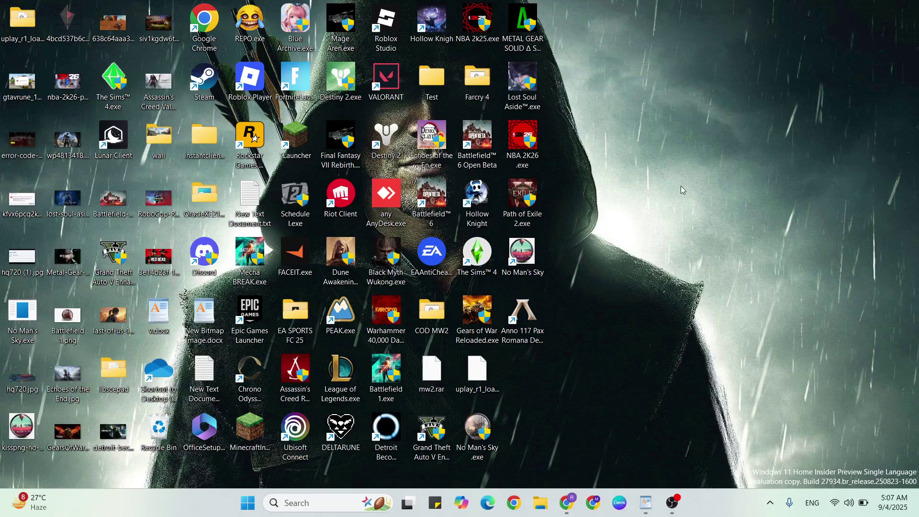
Step: Open AMD Software from the desktop menu and reset the shader cache under Gaming > Graphics > Advanced
right_click(735, 317)
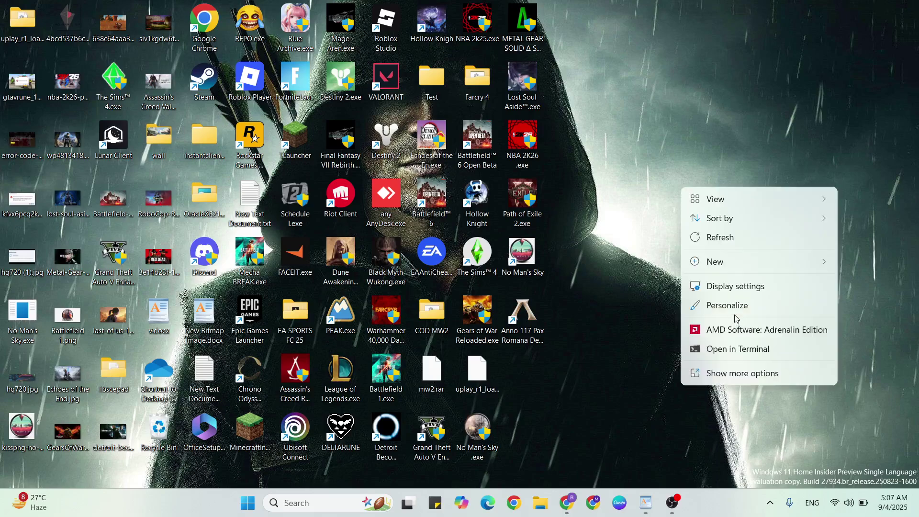
click(723, 325)
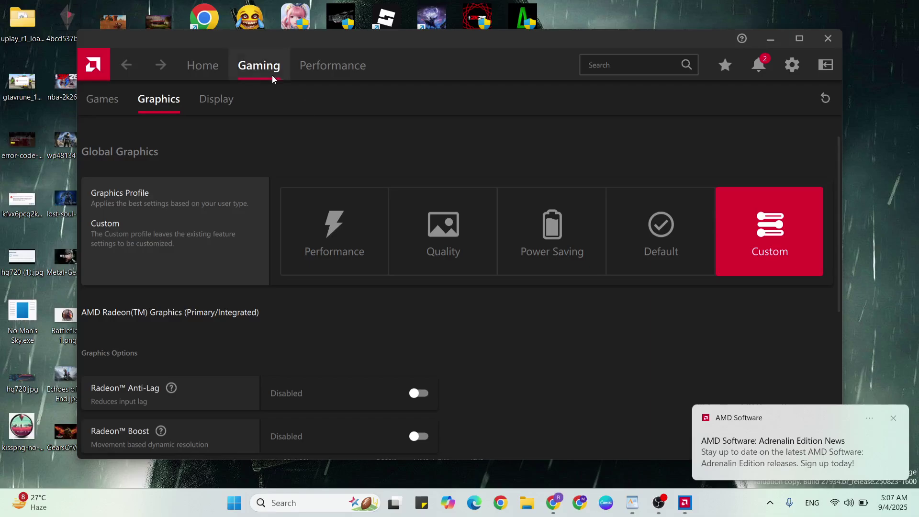
click(275, 76)
click(164, 101)
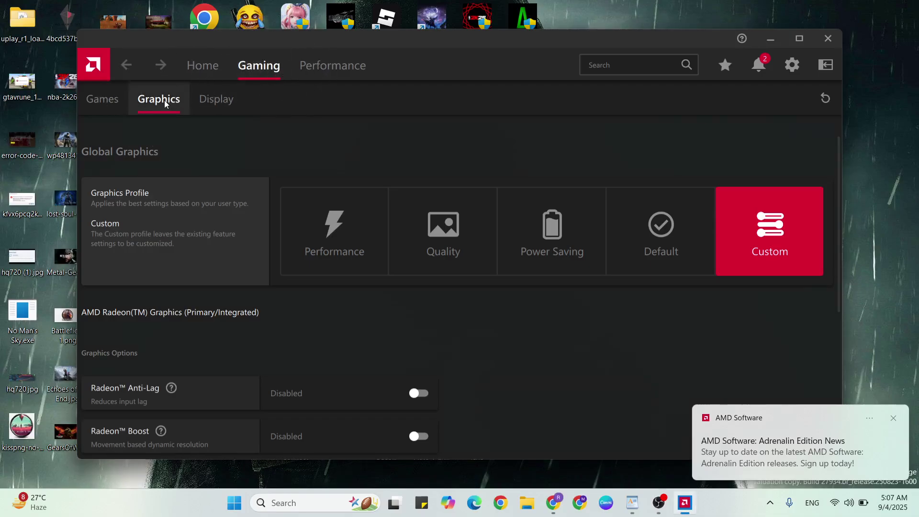
scroll(214, 312, down, 5)
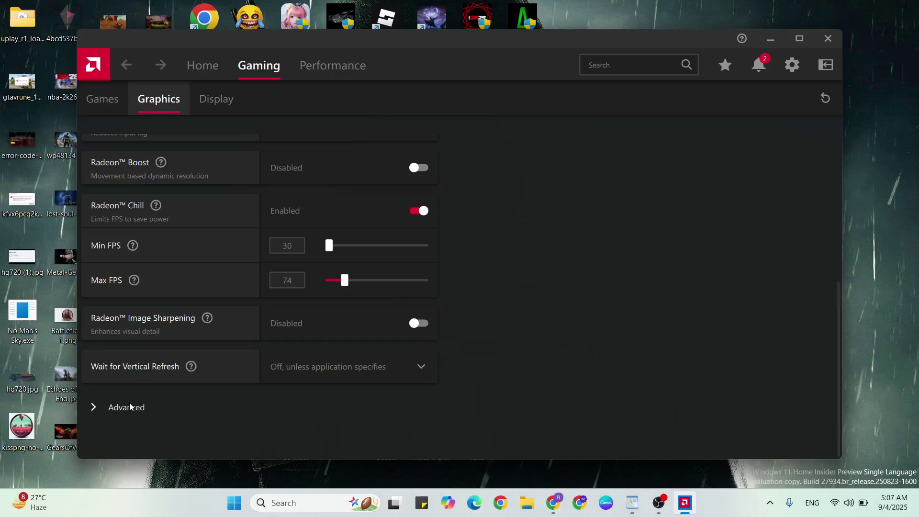
click(126, 407)
scroll(127, 411, down, 10)
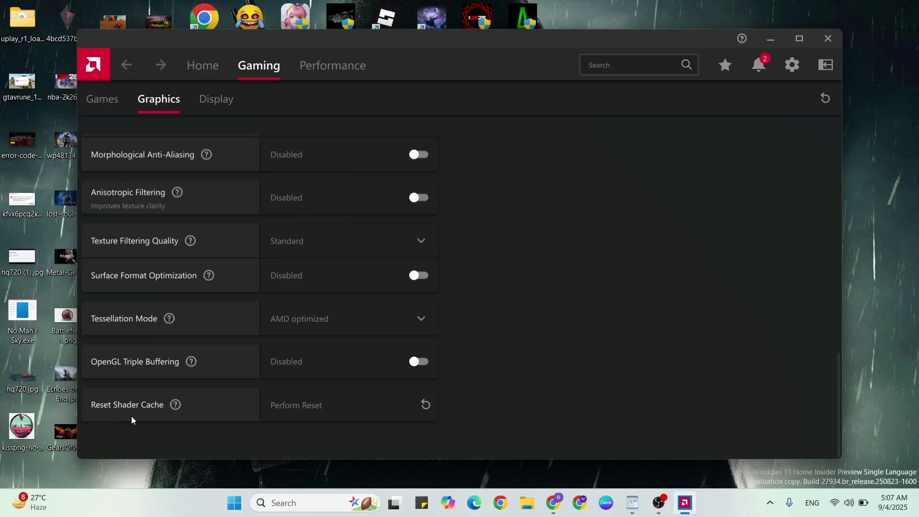
click(153, 413)
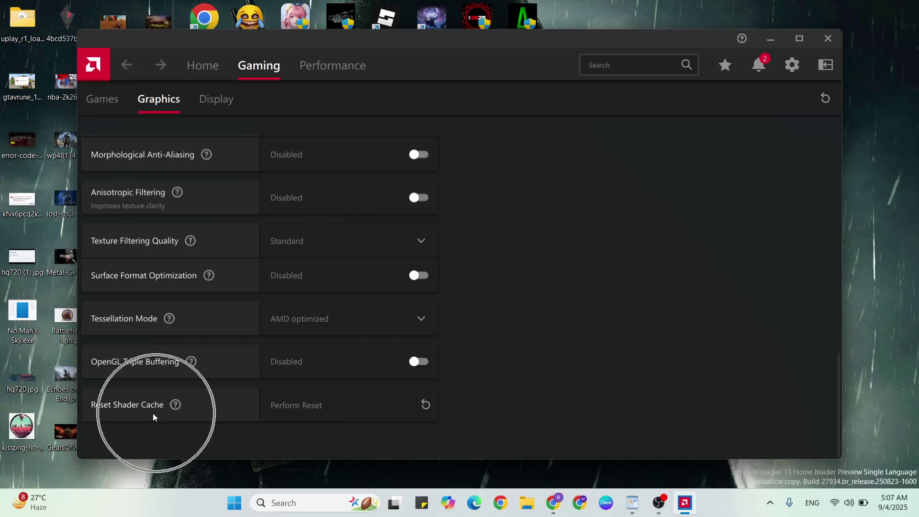
click(348, 403)
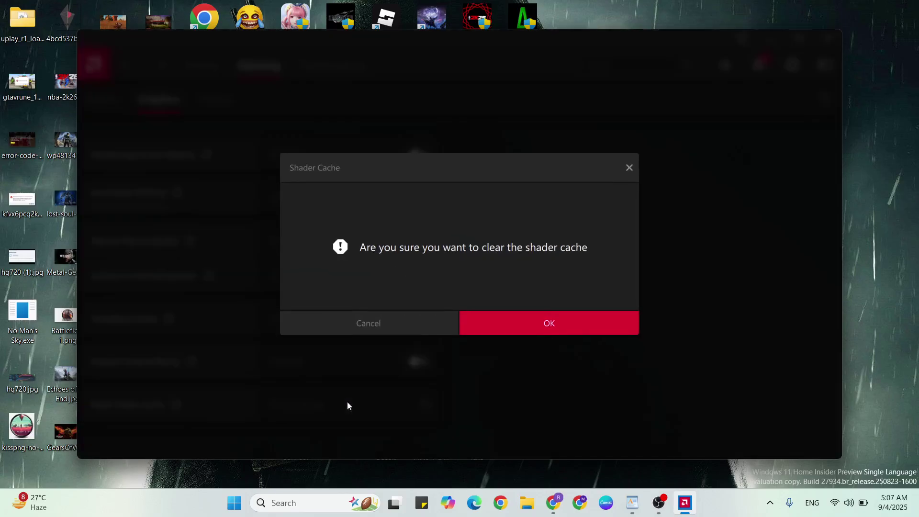
click(545, 325)
Step: Close AMD Software, check WordPad, show the desktop, and right-click the Anno 117 Pax Romana Demo icon
click(828, 39)
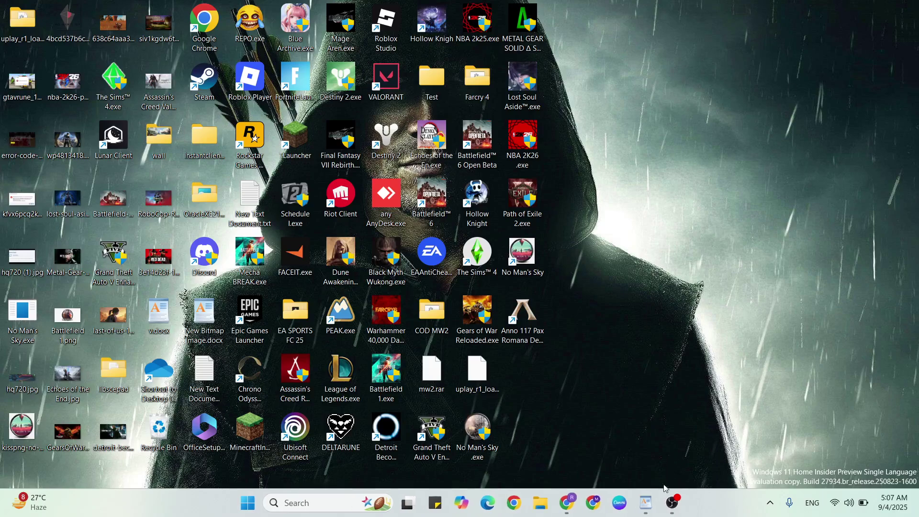
click(646, 502)
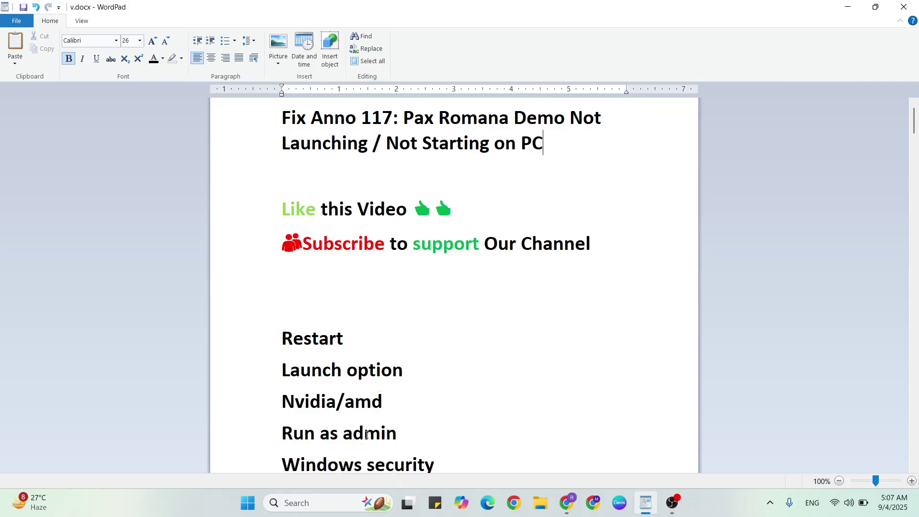
key(super+d)
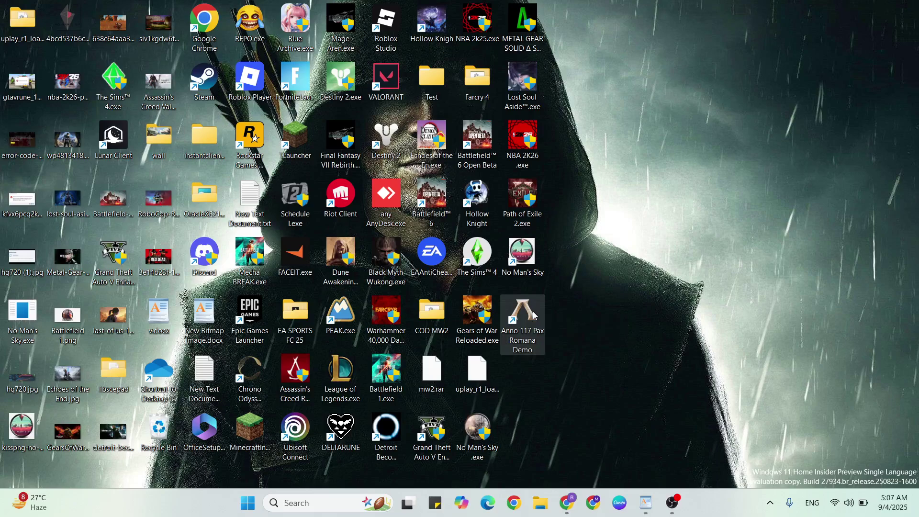
right_click(535, 310)
Step: Set Anno 117 Pax Romana Demo.exe to Windows 7 compatibility mode and run as administrator
click(599, 193)
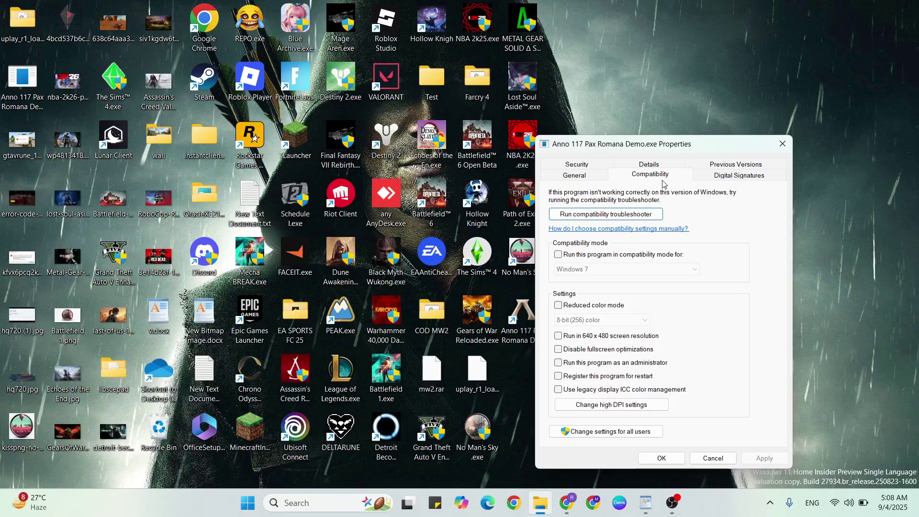
click(560, 255)
click(571, 363)
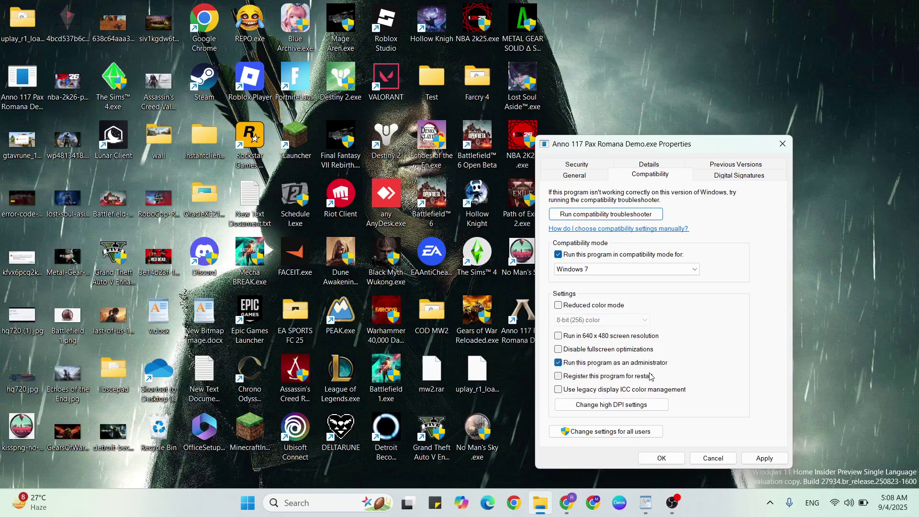
click(765, 458)
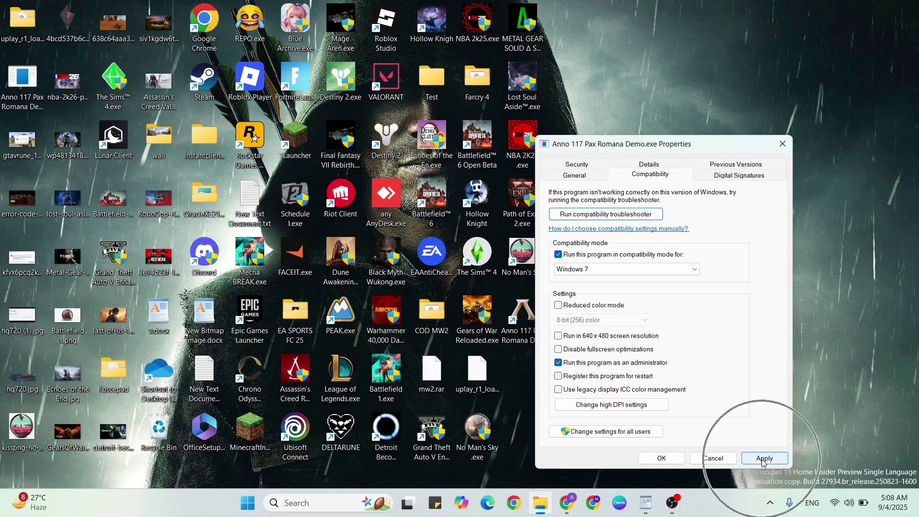
click(711, 457)
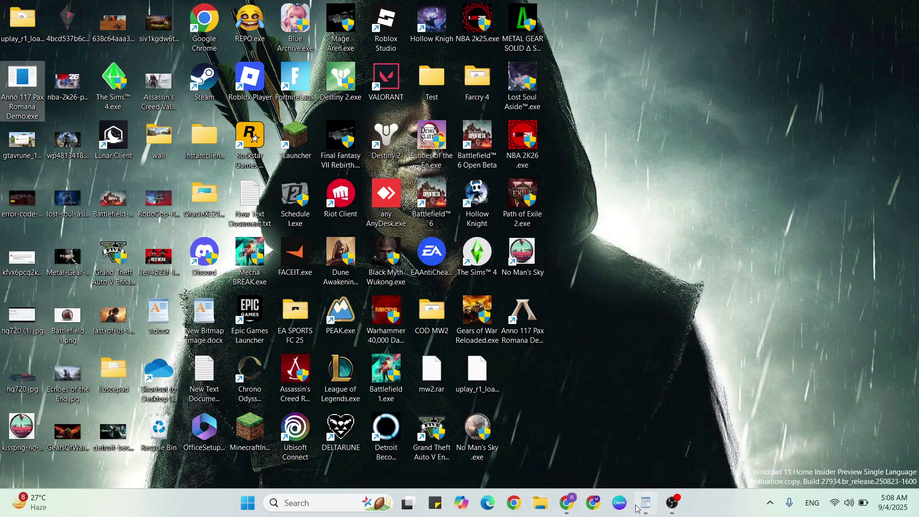
Step: Scroll through the WordPad fix checklist, then minimize it
click(645, 505)
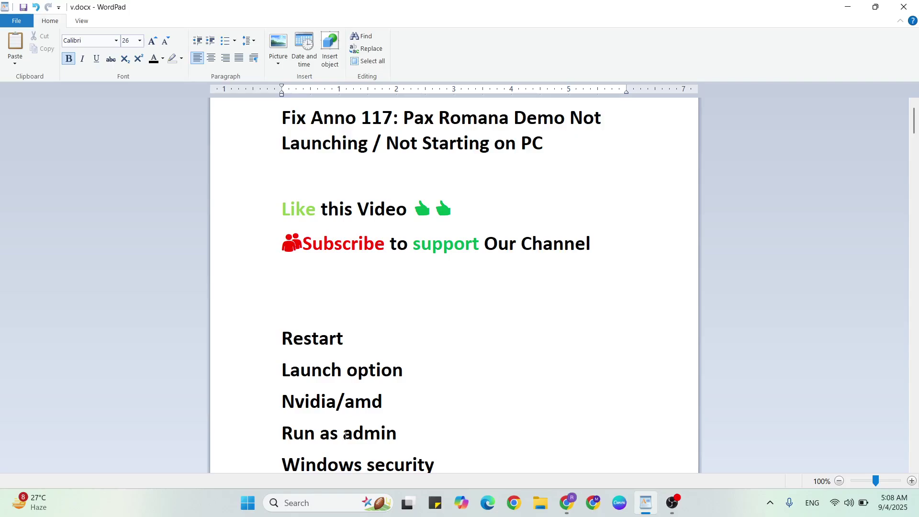
scroll(346, 436, down, 1)
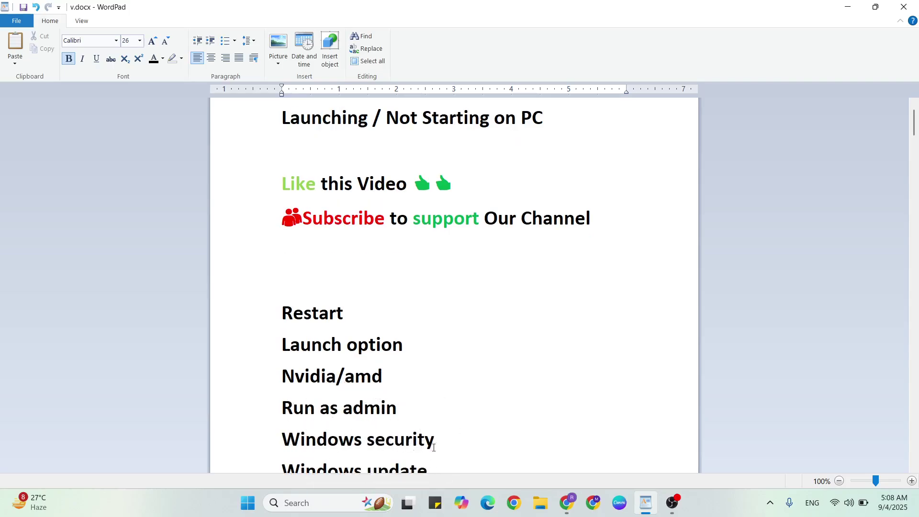
click(646, 502)
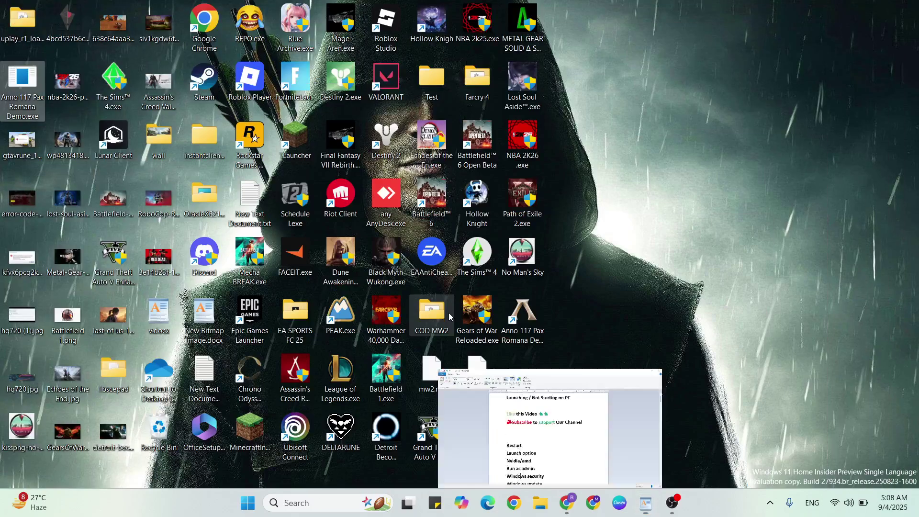
Step: Search 'windows', open Windows Security, and go to Virus & threat protection settings > Exclusions
click(314, 503)
text(window)
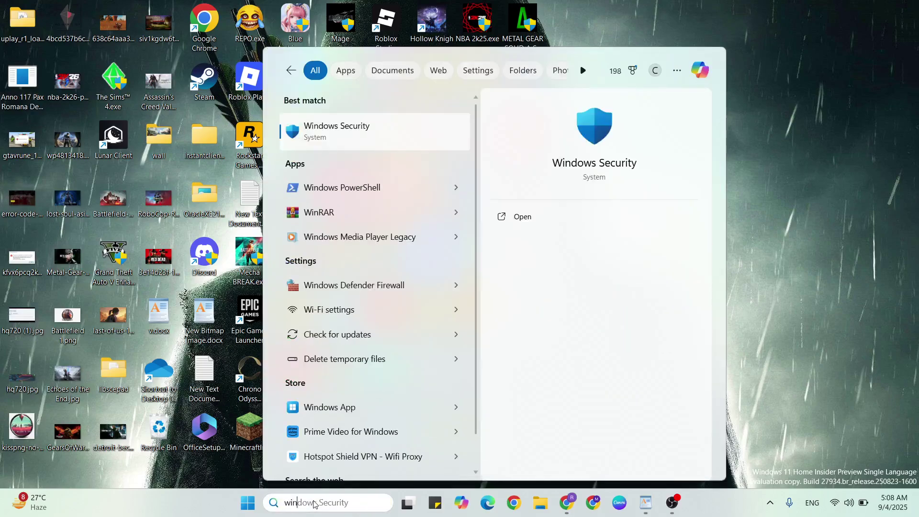
text(s)
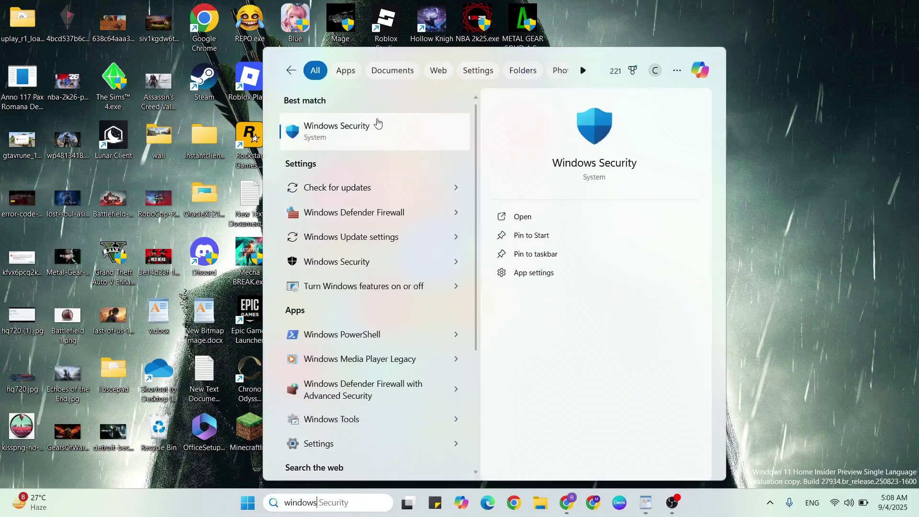
click(377, 124)
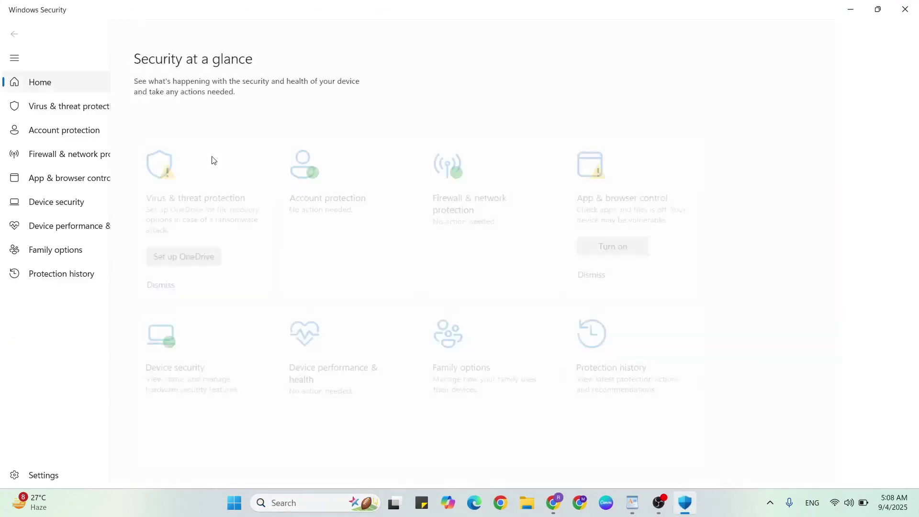
click(290, 202)
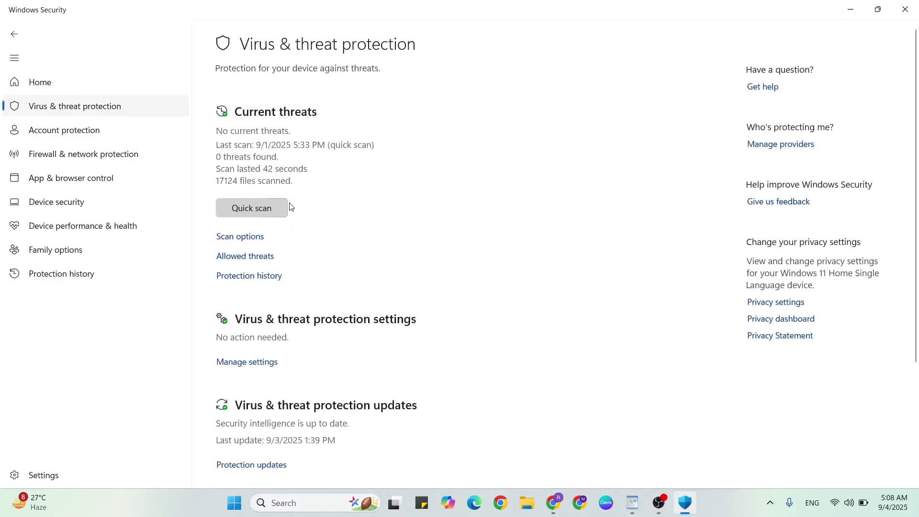
scroll(289, 331, down, 1)
click(253, 332)
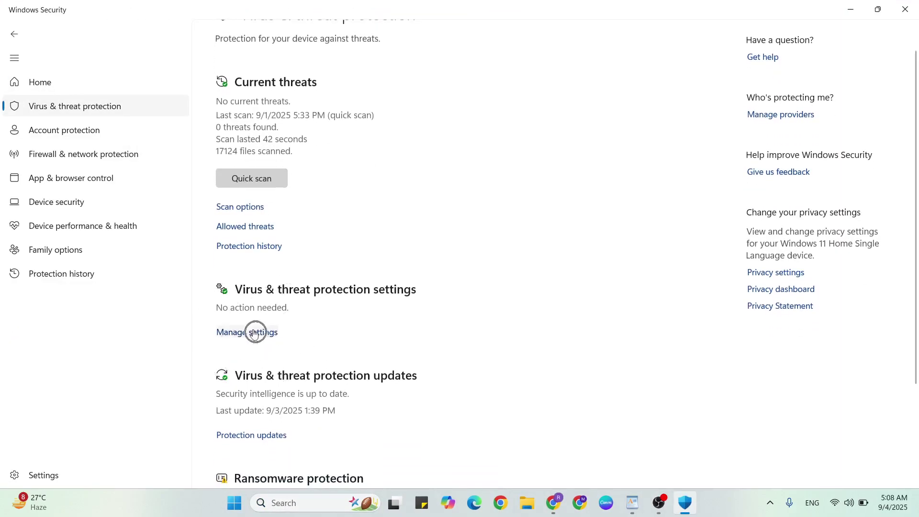
scroll(404, 297, down, 10)
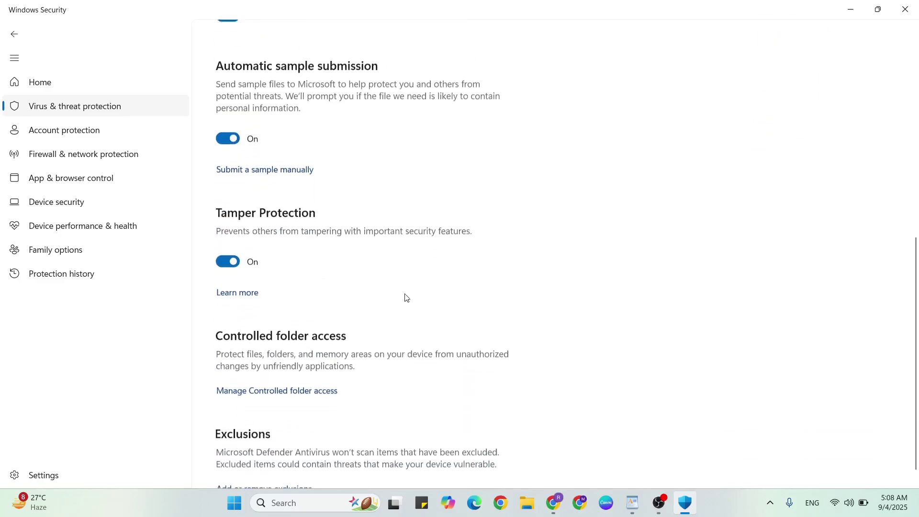
scroll(358, 404, down, 1)
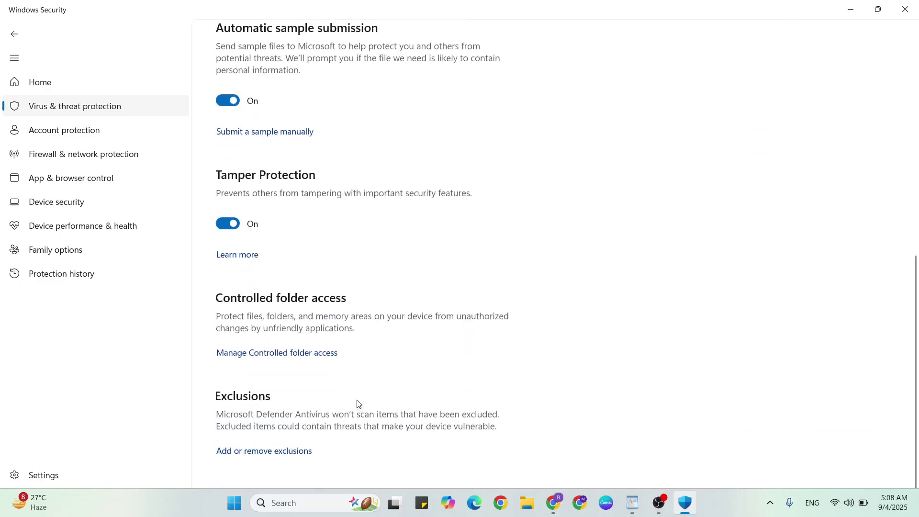
click(279, 452)
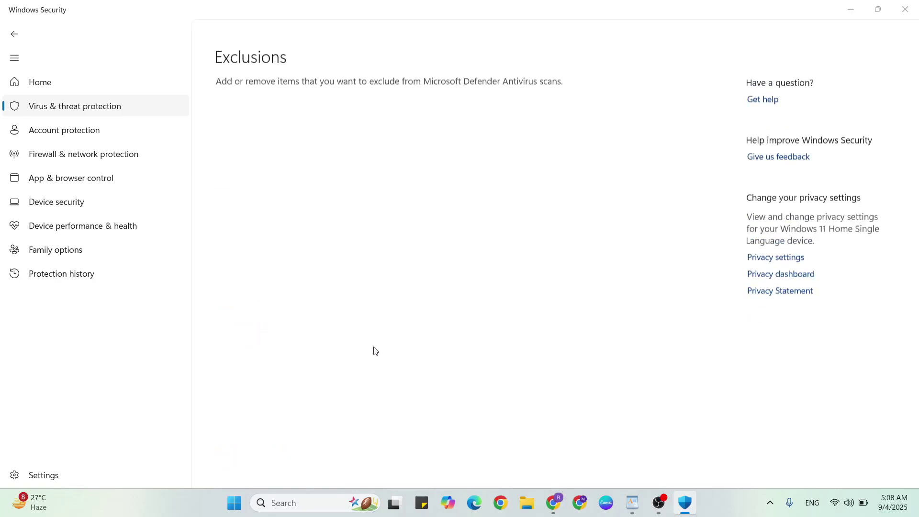
Step: Add the Desktop's Anno 117 Pax Romana Demo file as a Defender file exclusion, then close Windows Security
scroll(373, 349, down, 2)
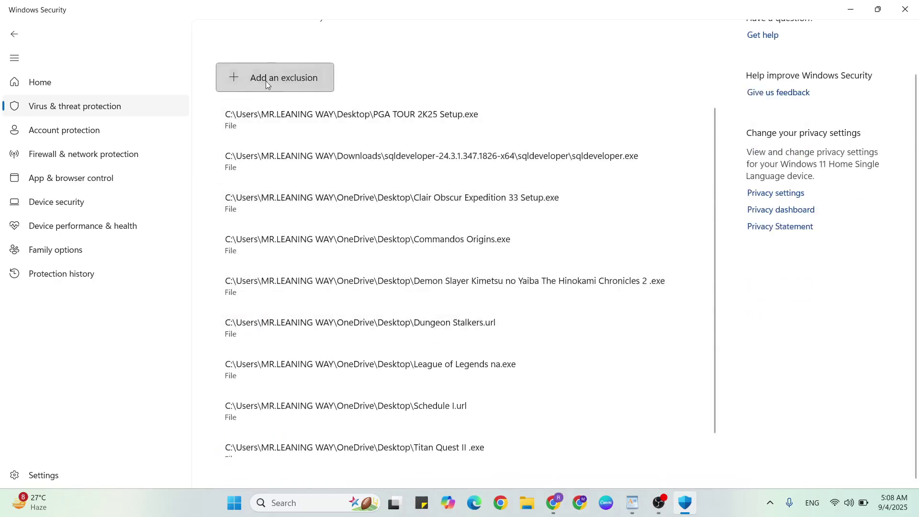
click(289, 76)
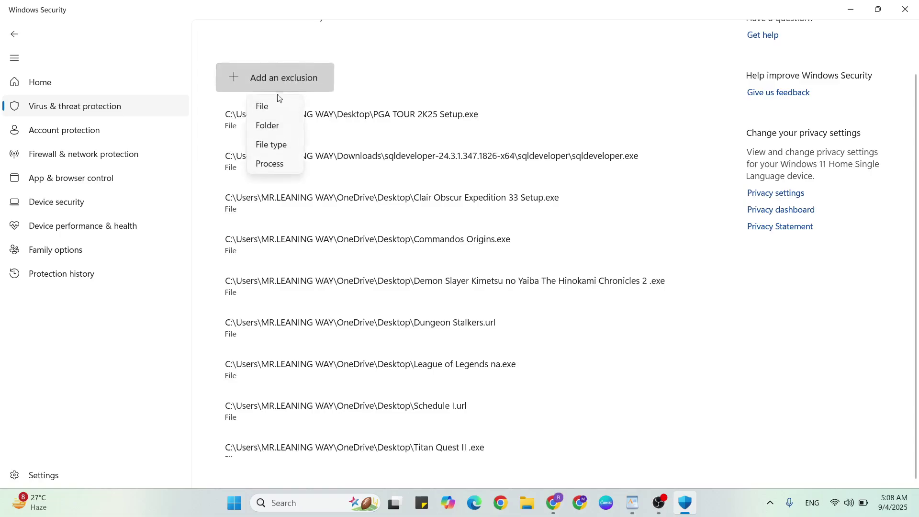
click(266, 110)
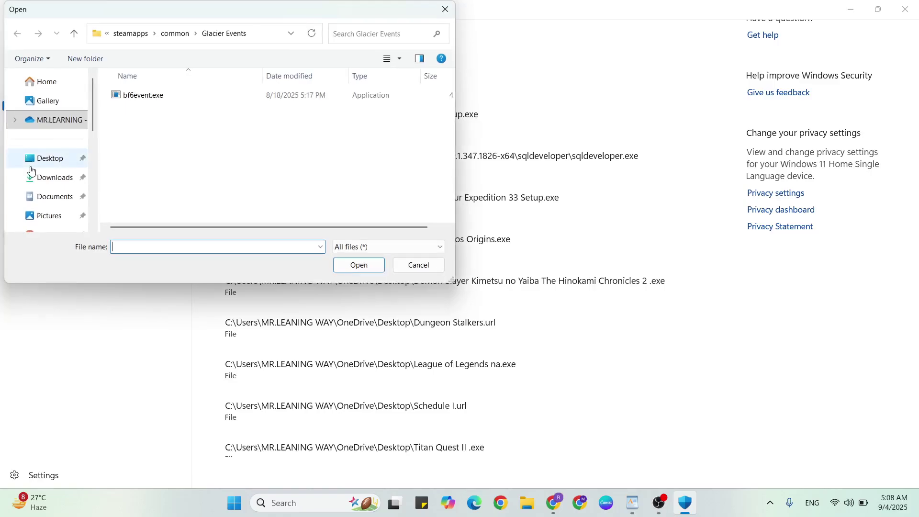
click(51, 158)
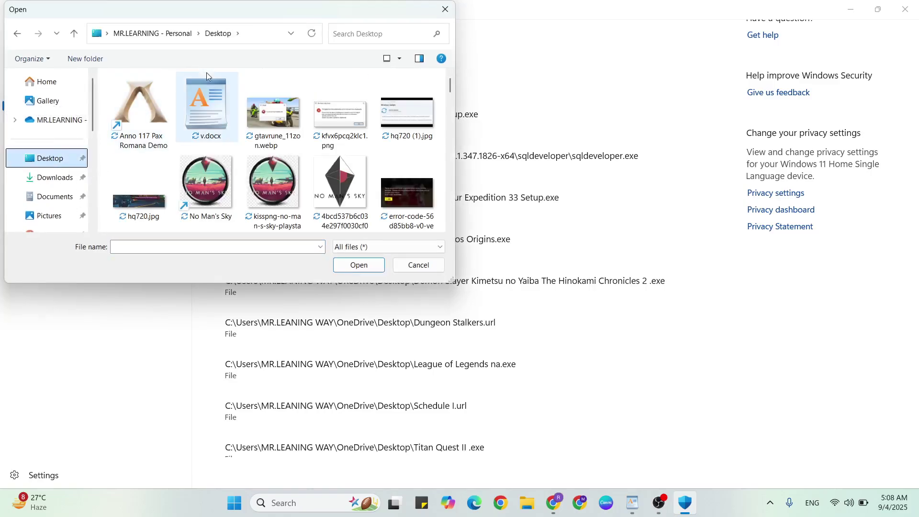
click(150, 97)
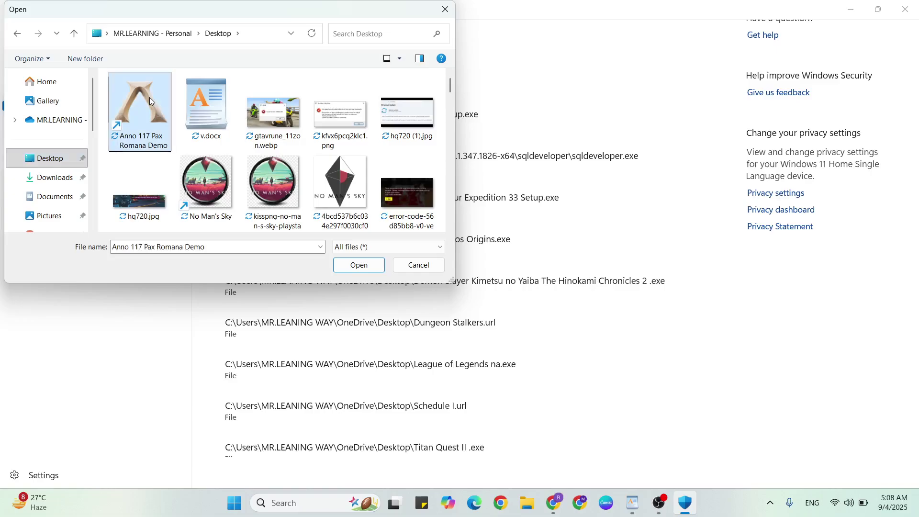
click(359, 266)
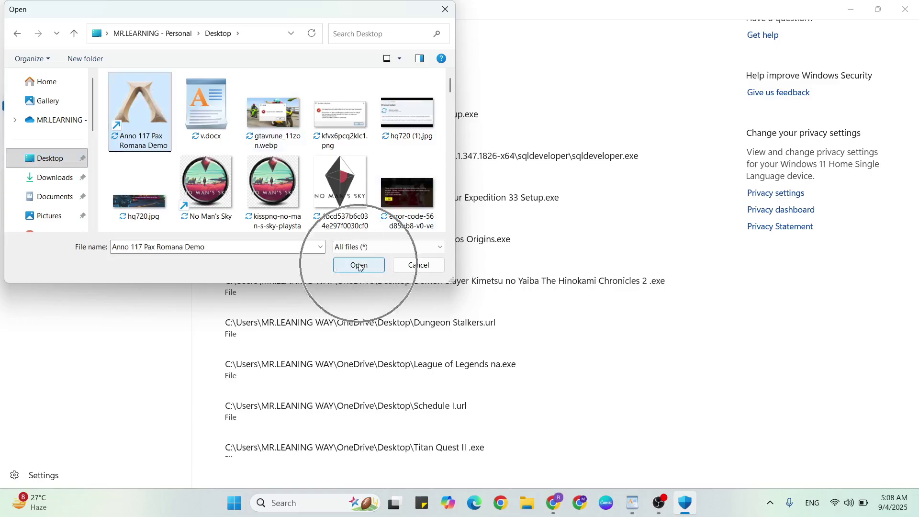
click(419, 265)
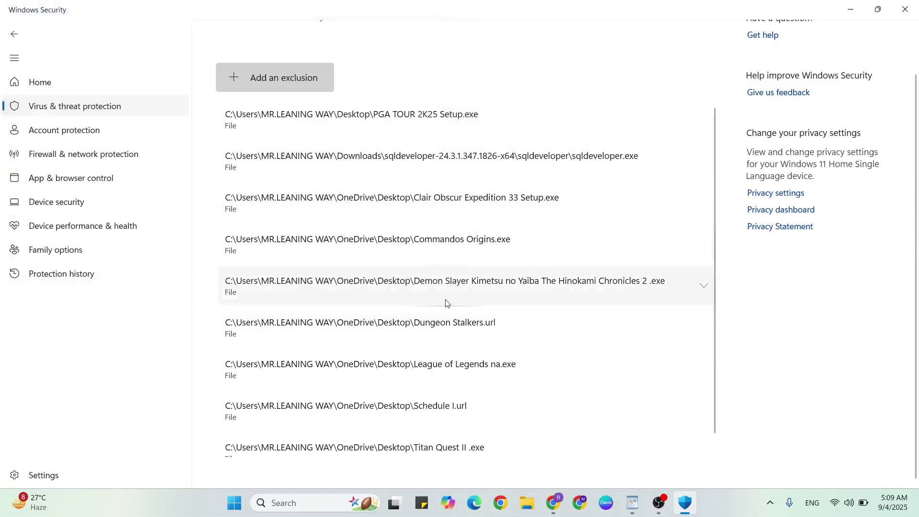
click(899, 8)
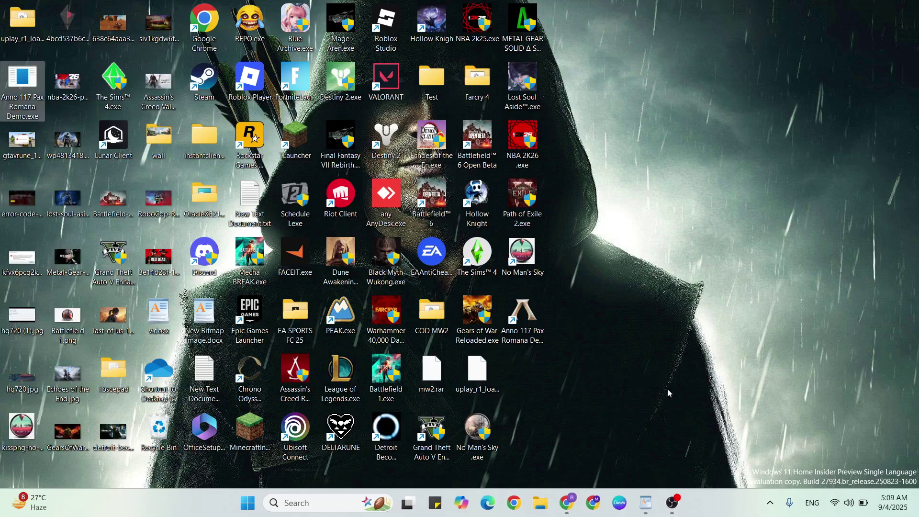
Step: Scroll the WordPad checklist to its Windows update step, then start a Windows search
click(646, 503)
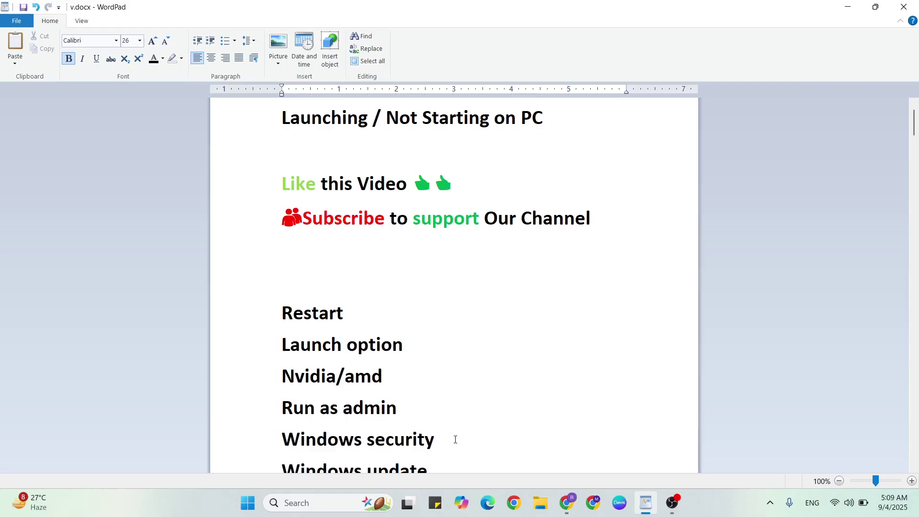
key(Down)
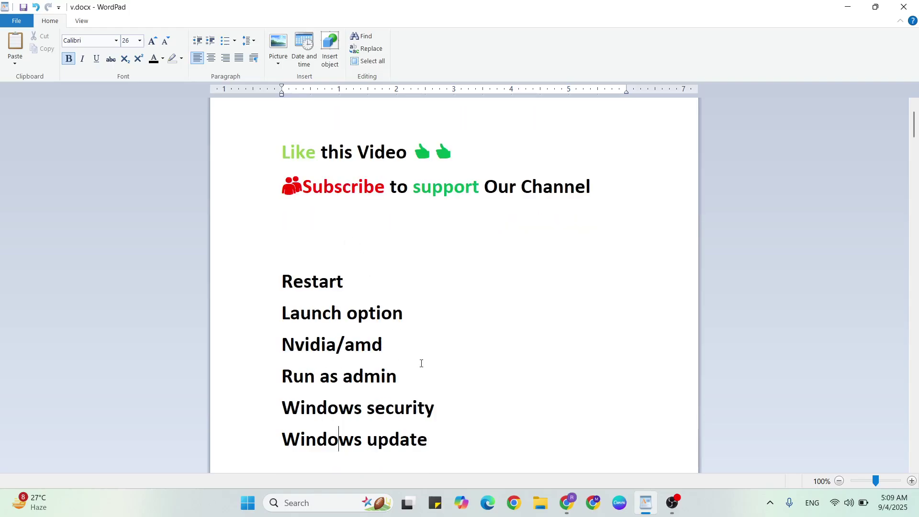
click(336, 435)
Step: Open Settings from a Windows search, start a Windows Update check, then close Settings
click(646, 503)
click(313, 503)
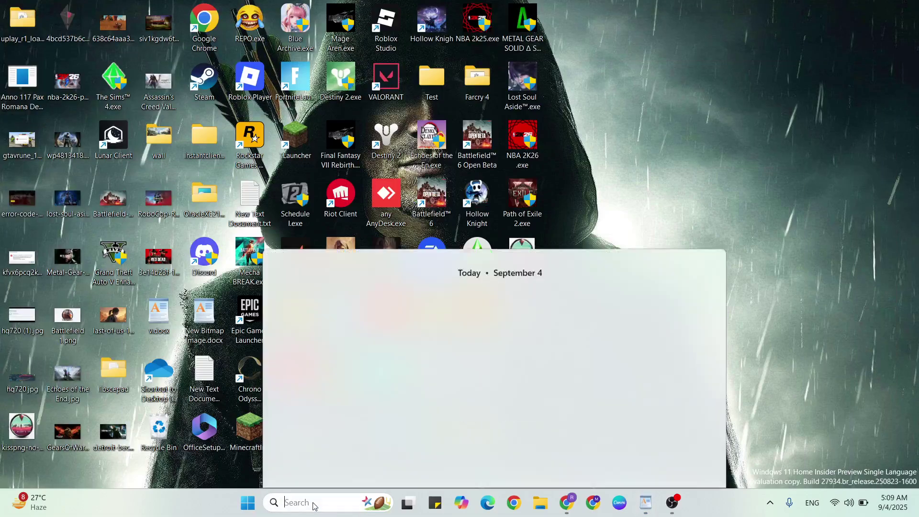
text(w)
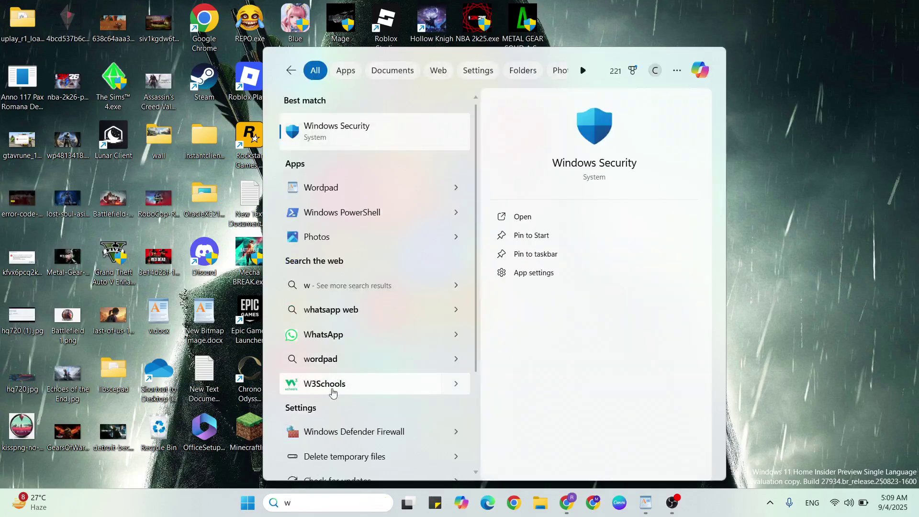
text(sett)
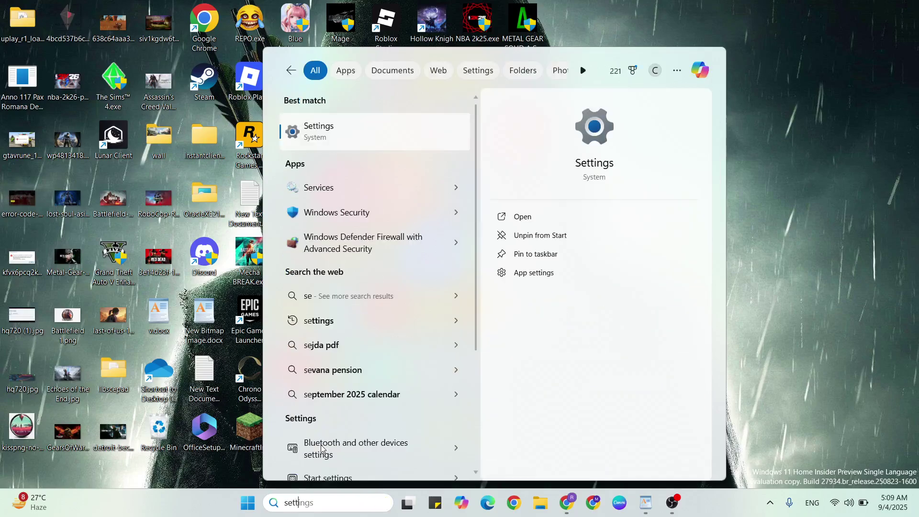
click(349, 139)
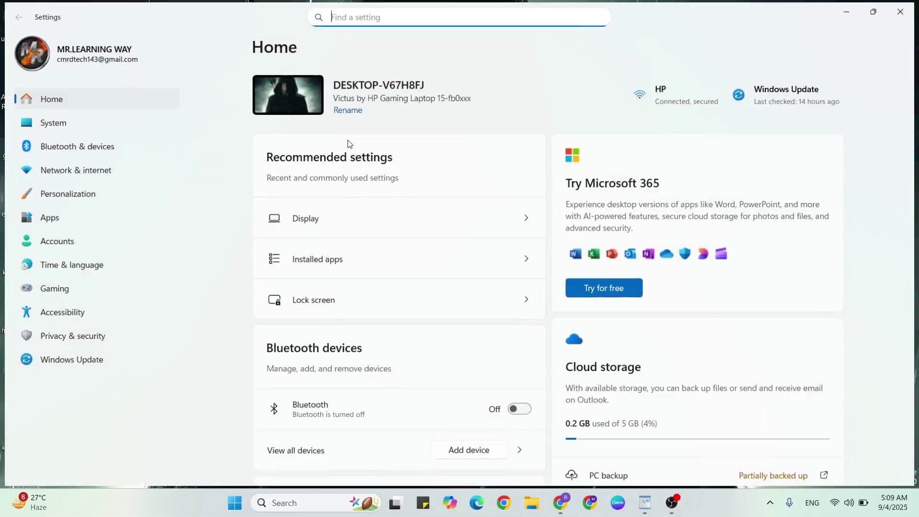
click(74, 368)
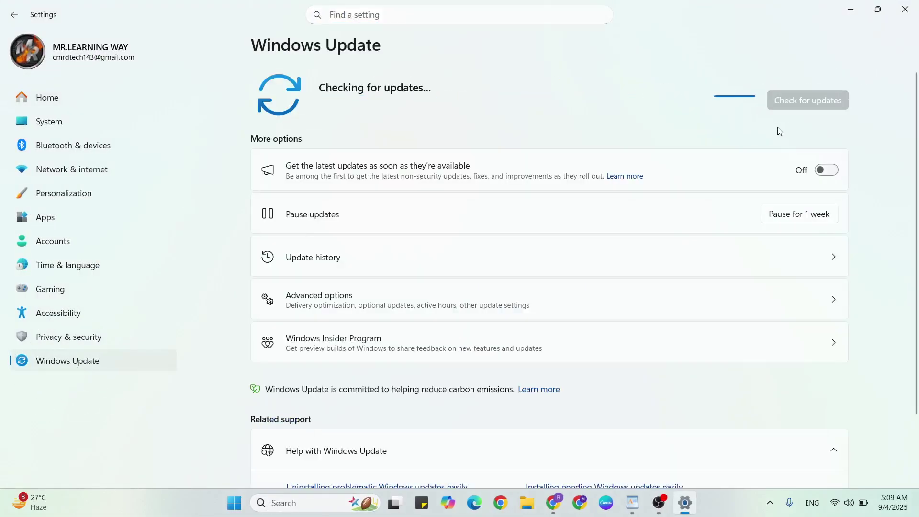
click(778, 128)
click(907, 7)
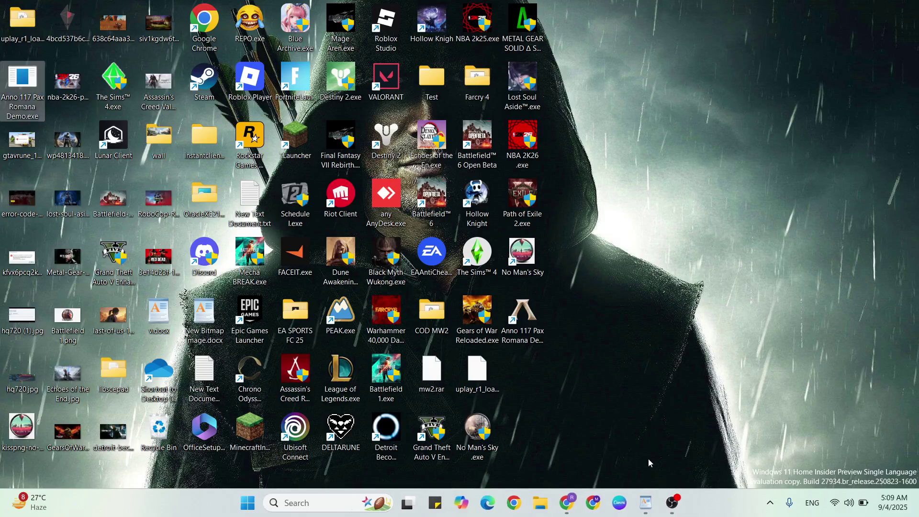
Step: Bring the WordPad v.docx checklist back and move down to its final restart and subscribe lines
click(646, 503)
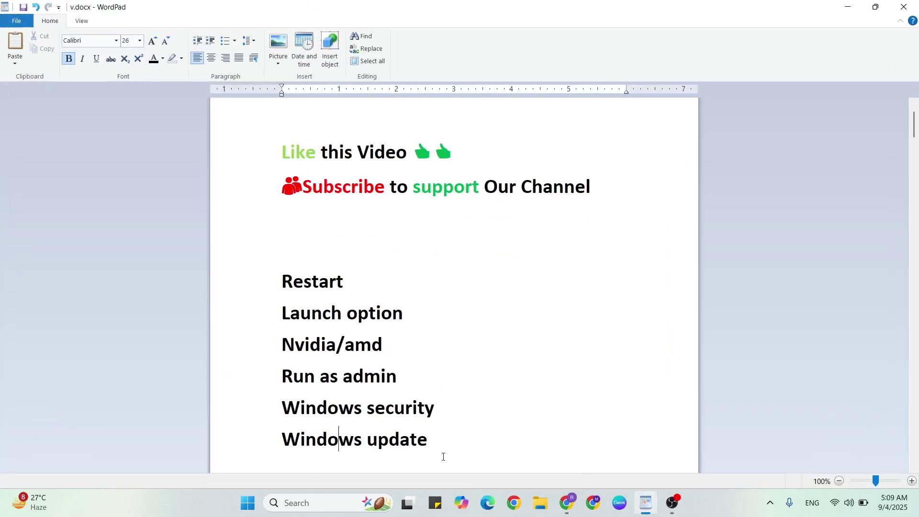
key(Down)
key(Down)
key(Down)
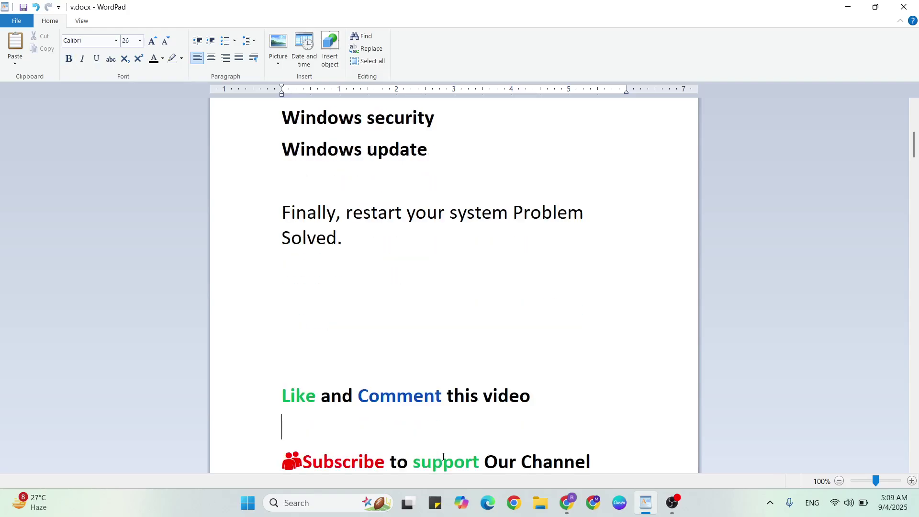
key(Down)
key(Down)
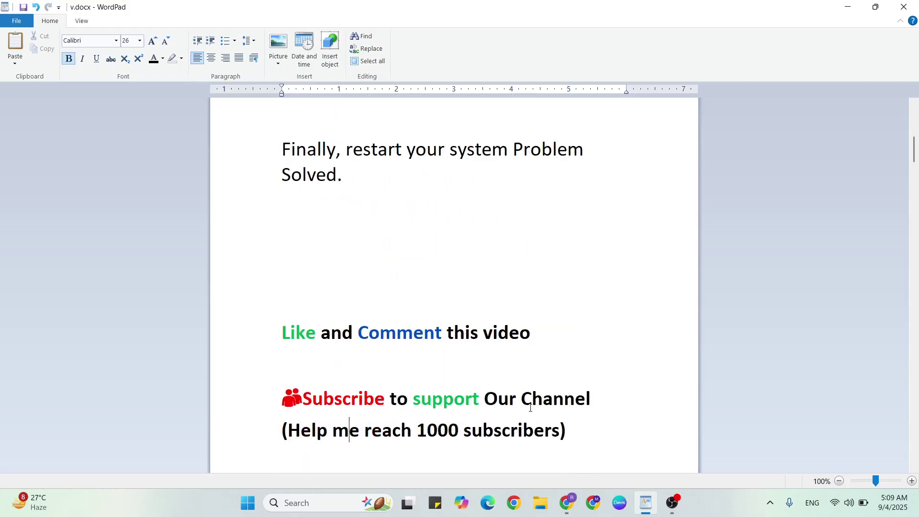